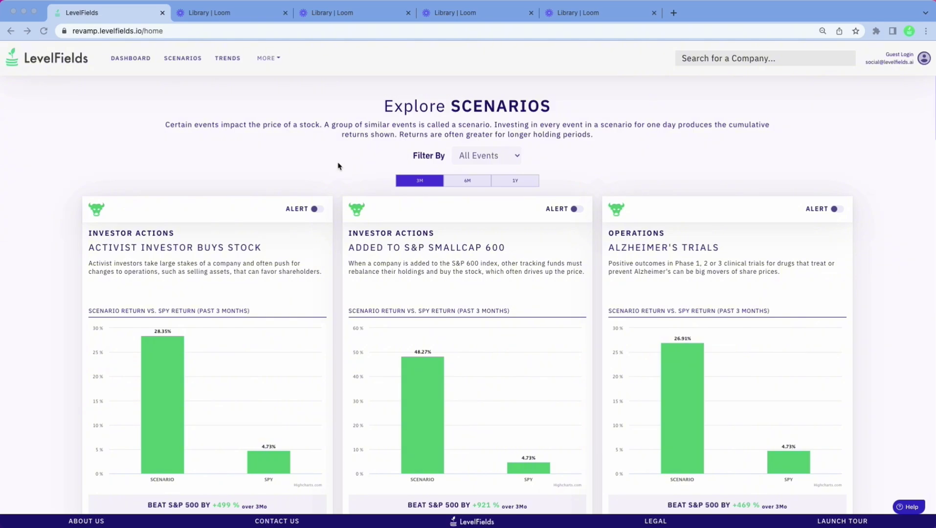
Scroll through the scenario cards to compare them
{"action": "scroll", "coordinate": [337, 166], "scroll_direction": "down", "scroll_amount": 3}
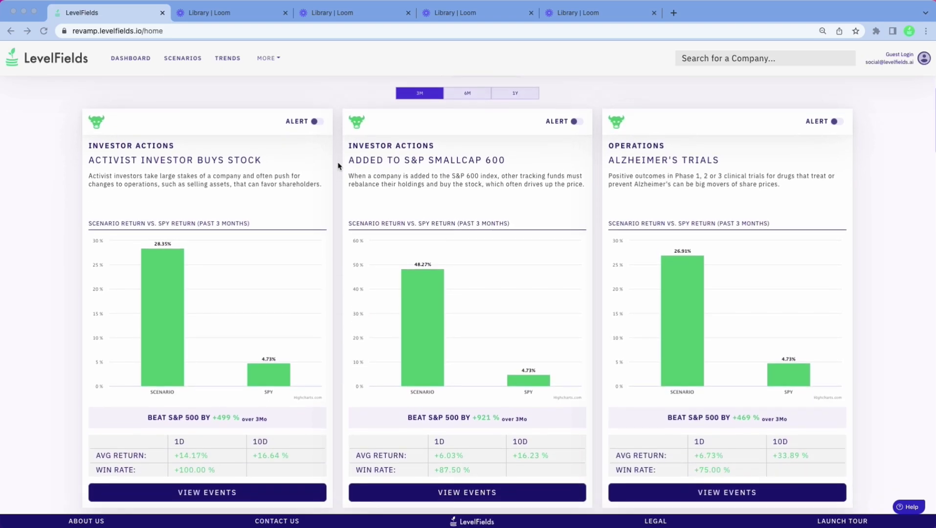
{"action": "scroll", "coordinate": [338, 168], "scroll_direction": "down", "scroll_amount": 1}
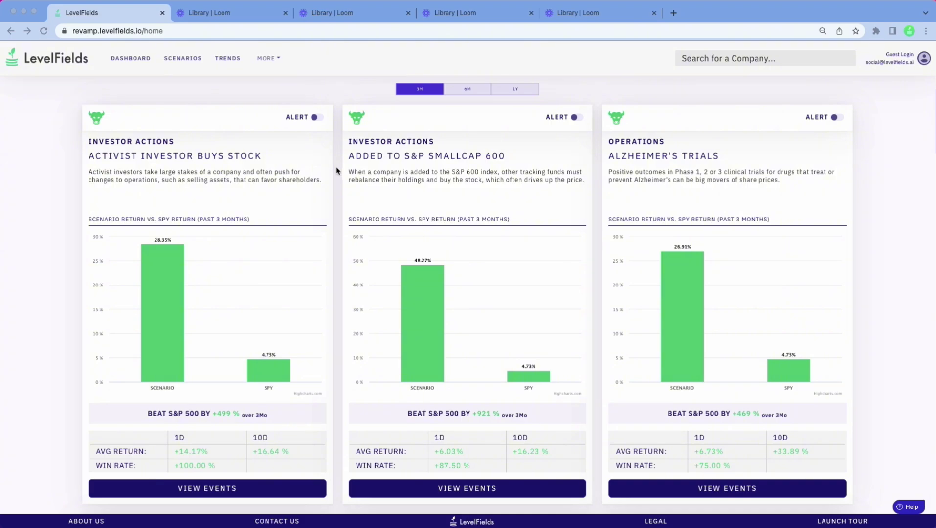
{"action": "scroll", "coordinate": [338, 170], "scroll_direction": "up", "scroll_amount": 3}
{"action": "scroll", "coordinate": [338, 169], "scroll_direction": "down", "scroll_amount": 5}
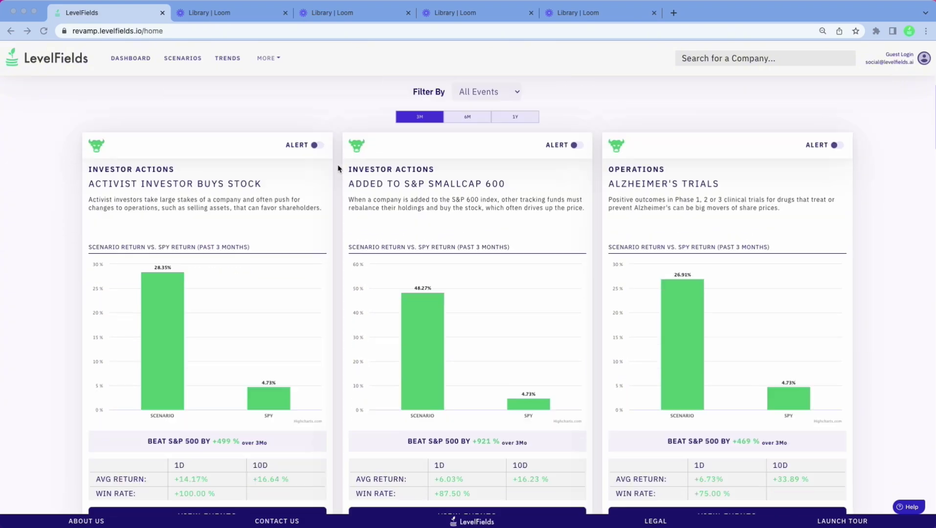
{"action": "scroll", "coordinate": [338, 169], "scroll_direction": "up", "scroll_amount": 2}
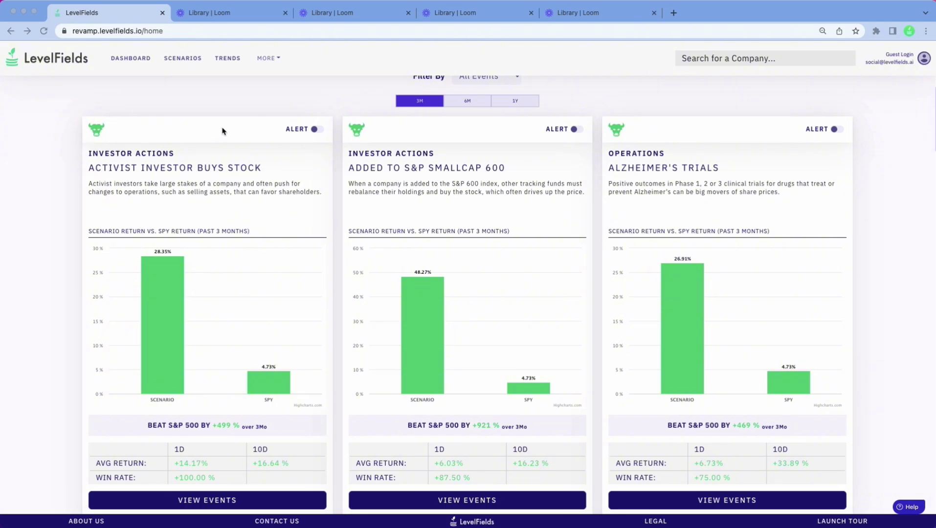
{"action": "scroll", "coordinate": [223, 131], "scroll_direction": "down", "scroll_amount": 5}
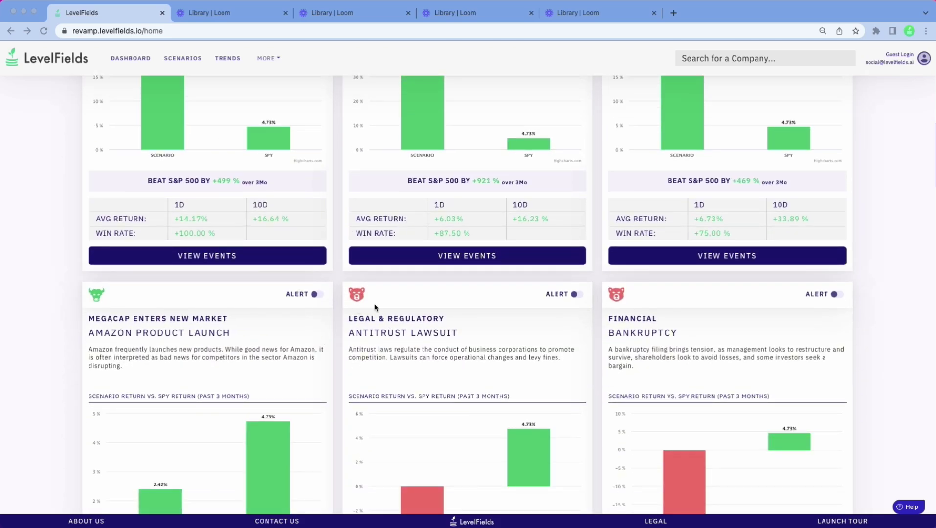
{"action": "scroll", "coordinate": [375, 303], "scroll_direction": "down", "scroll_amount": 4}
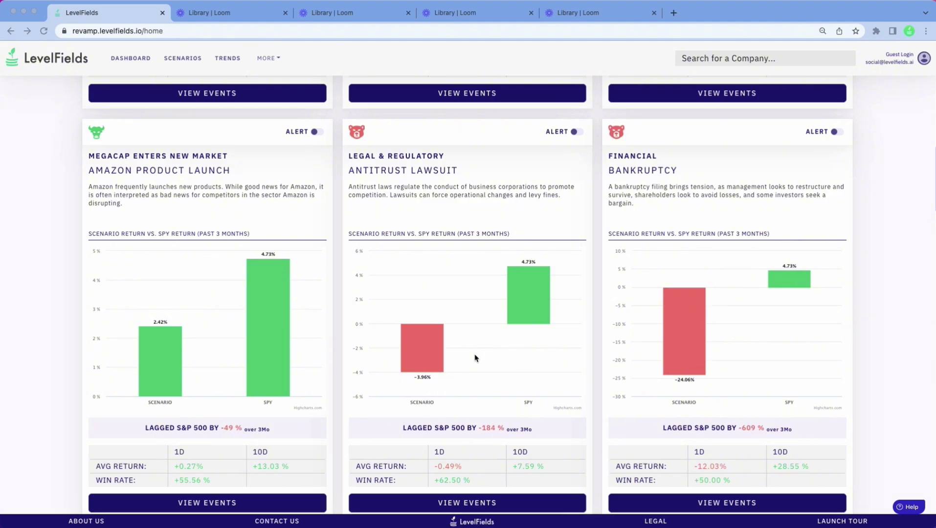
{"action": "scroll", "coordinate": [450, 318], "scroll_direction": "up", "scroll_amount": 10}
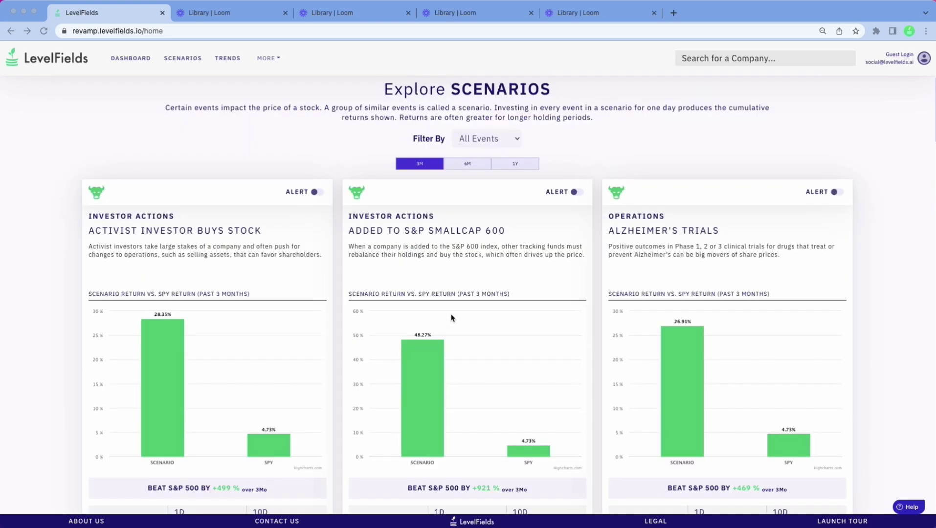
{"action": "scroll", "coordinate": [451, 318], "scroll_direction": "up", "scroll_amount": 2}
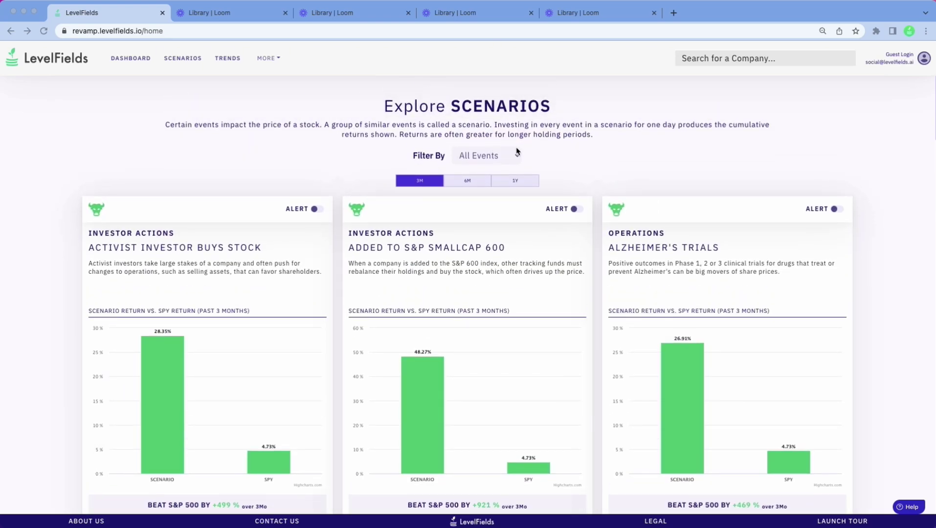
Filter the scenarios by Win Rate so Quick Sprints reaches the top row
{"action": "left_click", "coordinate": [511, 158]}
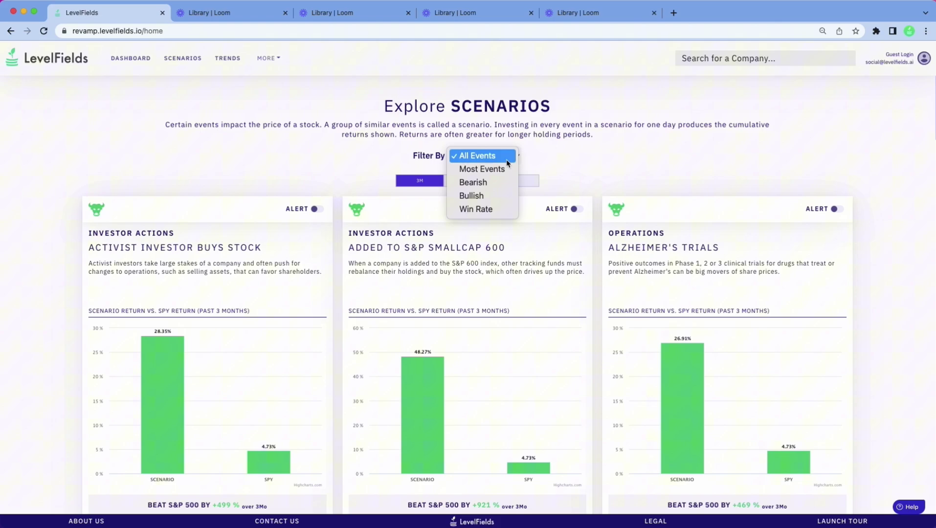
{"action": "left_click", "coordinate": [490, 209]}
{"action": "scroll", "coordinate": [490, 212], "scroll_direction": "down", "scroll_amount": 3}
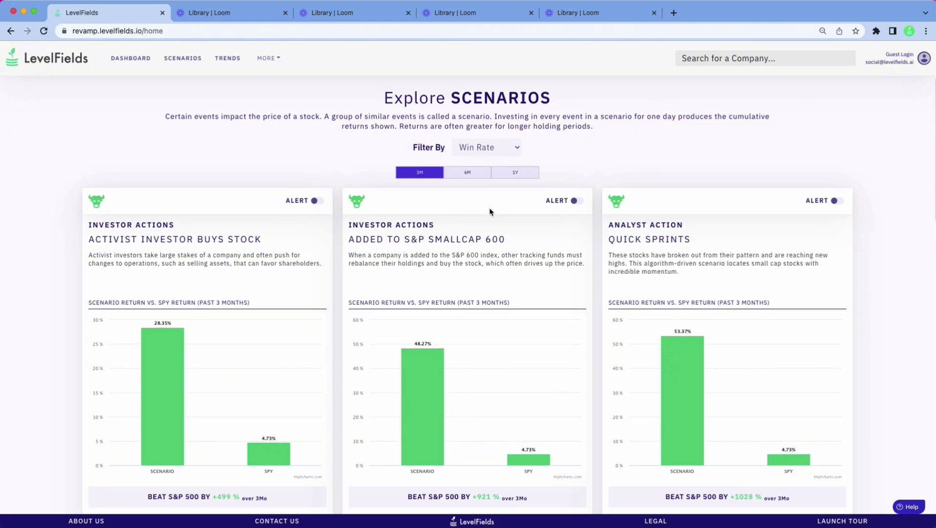
{"action": "scroll", "coordinate": [490, 211], "scroll_direction": "down", "scroll_amount": 3}
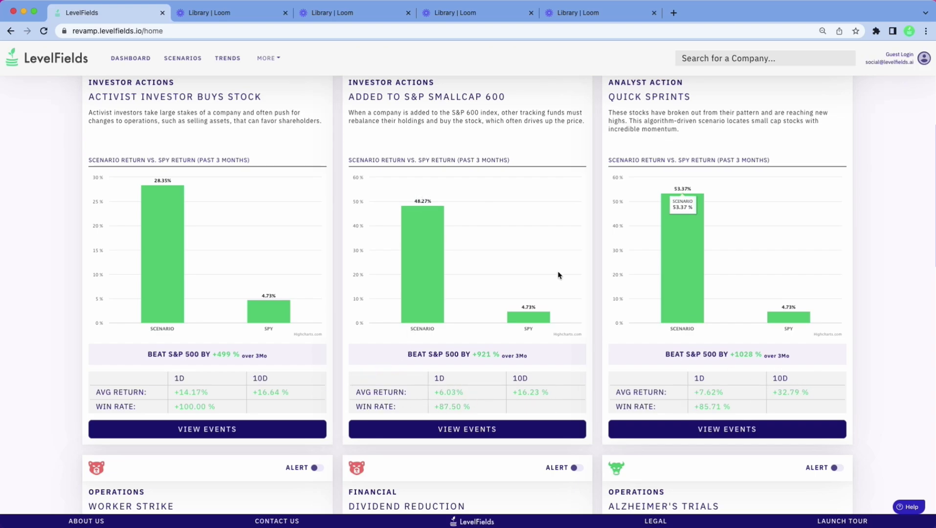
Show Activist Investor Buys Stock events over 1Y, limited to Financial Services, Consumer Cyclical and Consumer Defensive
{"action": "left_click", "coordinate": [211, 430]}
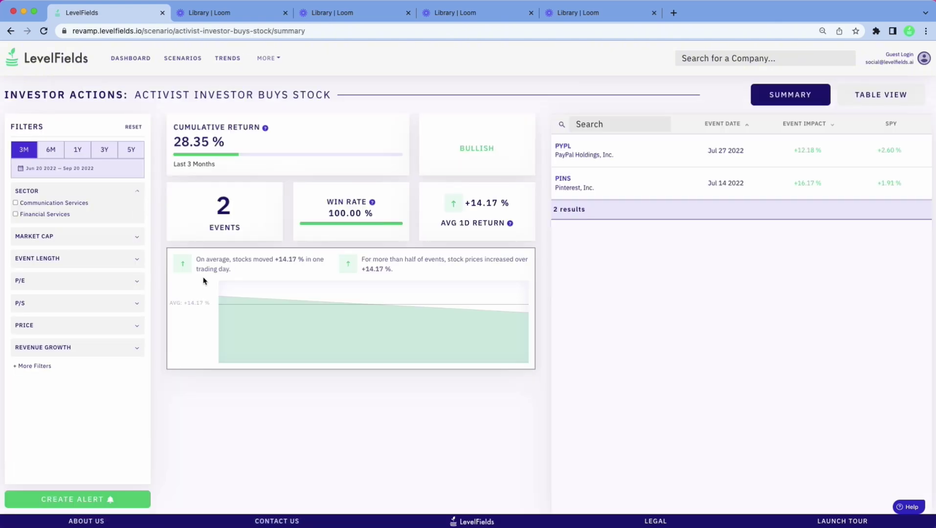
{"action": "left_click", "coordinate": [78, 150]}
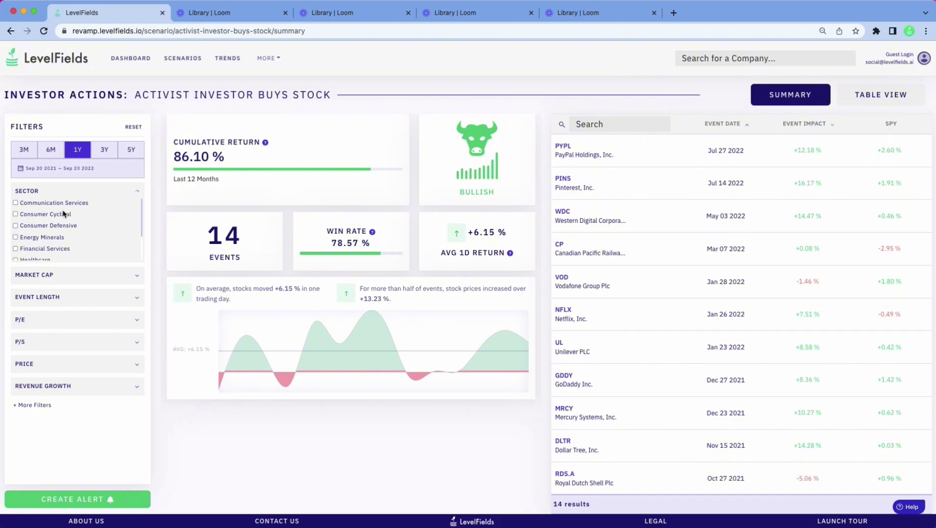
{"action": "left_click", "coordinate": [50, 250]}
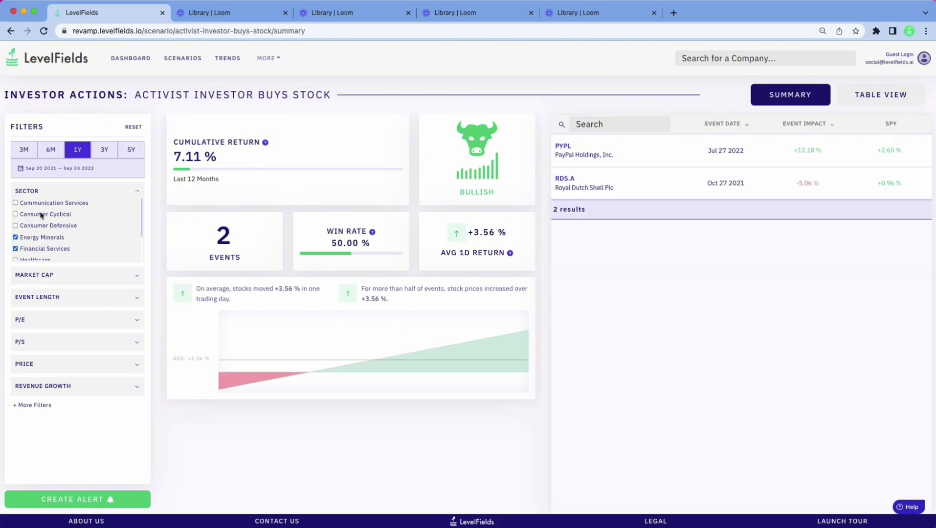
{"action": "left_click", "coordinate": [41, 216]}
{"action": "left_click", "coordinate": [41, 227]}
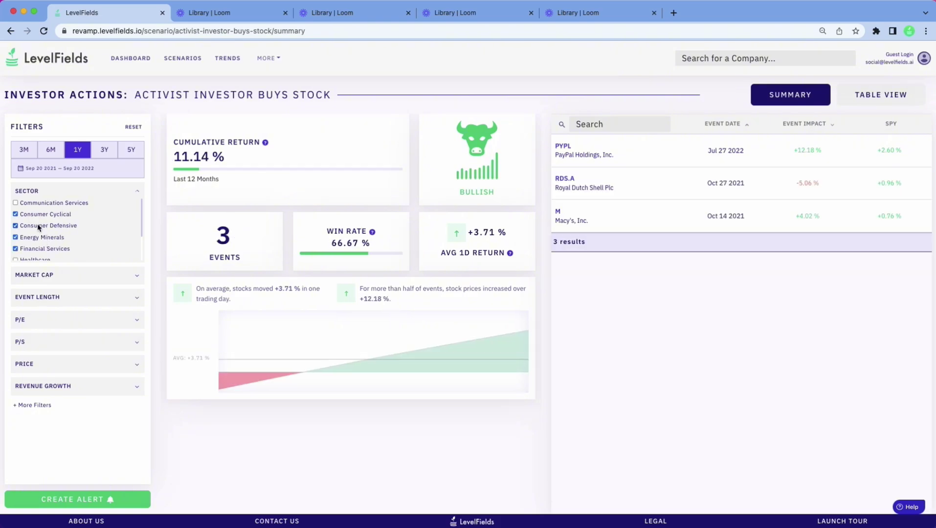
{"action": "left_click", "coordinate": [43, 322]}
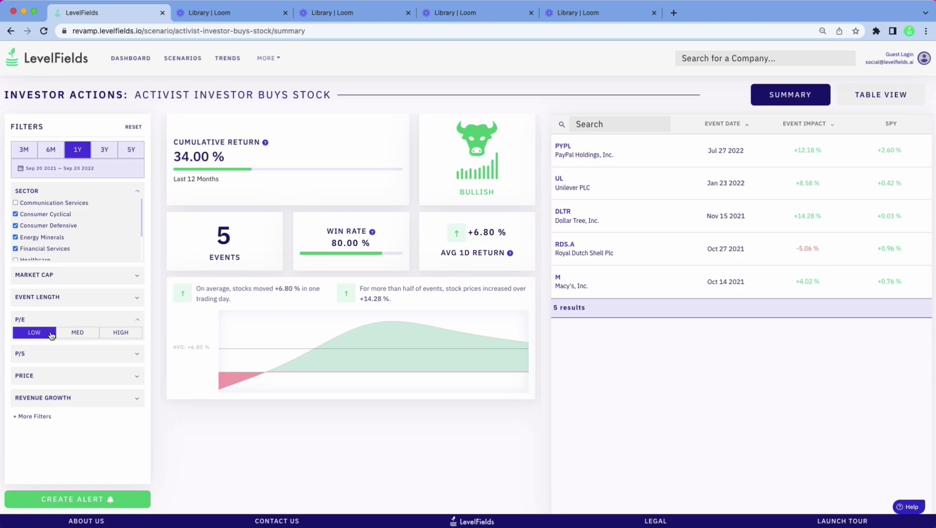
{"action": "left_click", "coordinate": [114, 321]}
{"action": "left_click", "coordinate": [42, 406]}
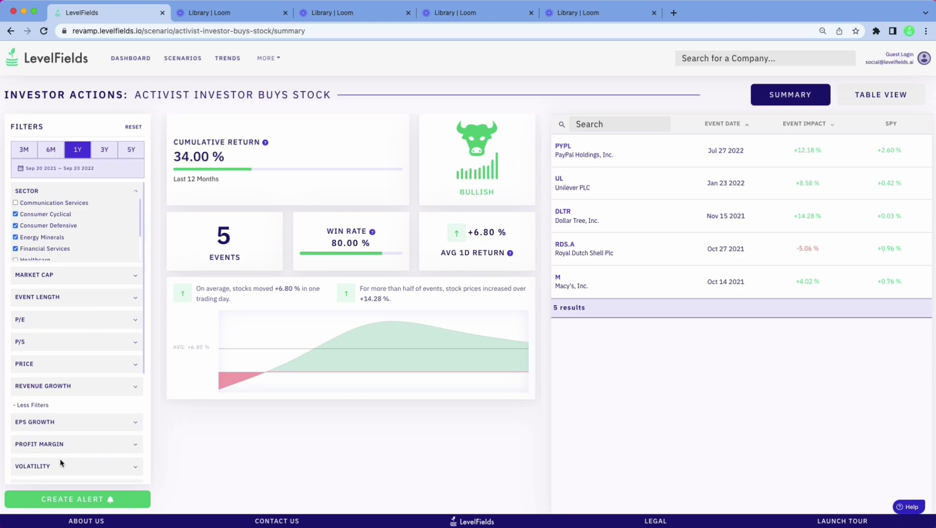
Save the filtered list as an alert named 'my alerts' and dismiss the confirmation
{"action": "left_click", "coordinate": [72, 502]}
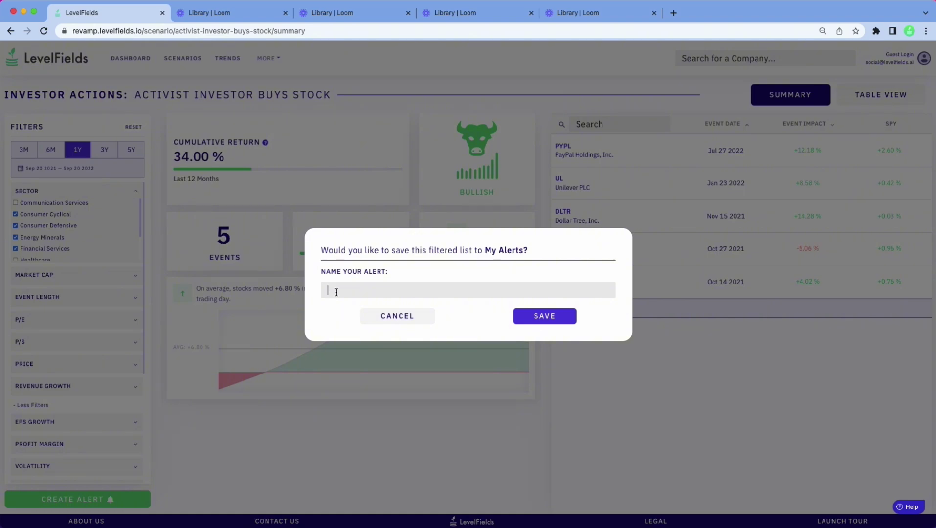
{"action": "type", "text": "my alerts1"}
{"action": "left_click", "coordinate": [555, 315]}
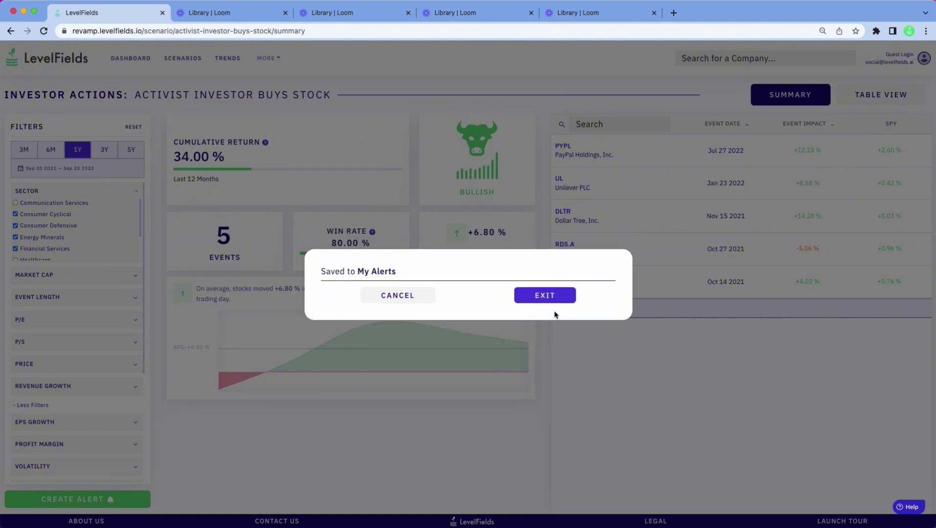
{"action": "left_click", "coordinate": [415, 297]}
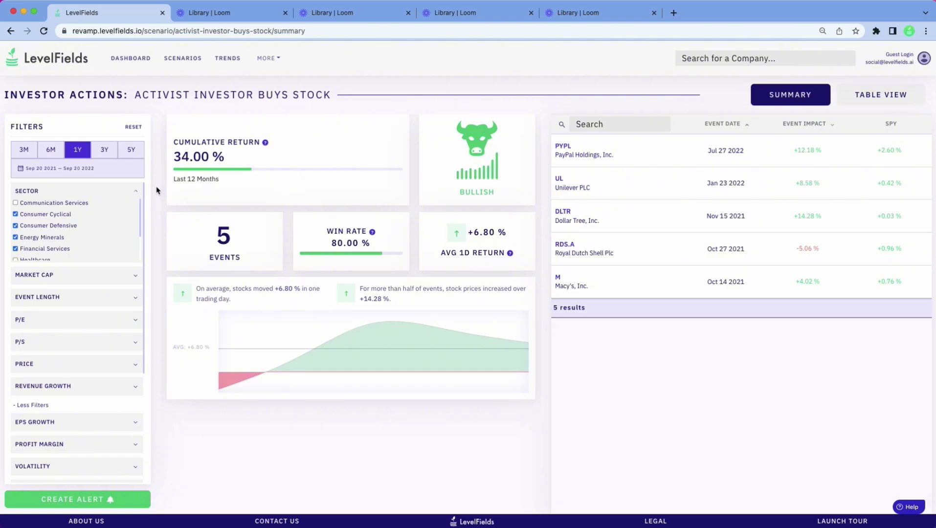
Add Communication Services, Healthcare, Industrials and Technology, then sort the 14 events by Event Impact
{"action": "left_click", "coordinate": [30, 204]}
{"action": "scroll", "coordinate": [37, 218], "scroll_direction": "down", "scroll_amount": 2}
{"action": "left_click", "coordinate": [38, 223]}
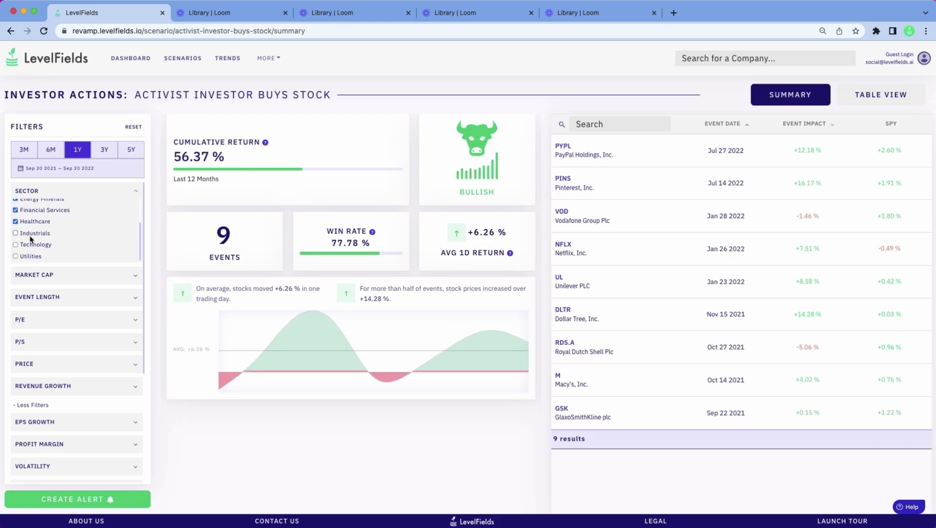
{"action": "left_click", "coordinate": [32, 234]}
{"action": "left_click", "coordinate": [30, 246]}
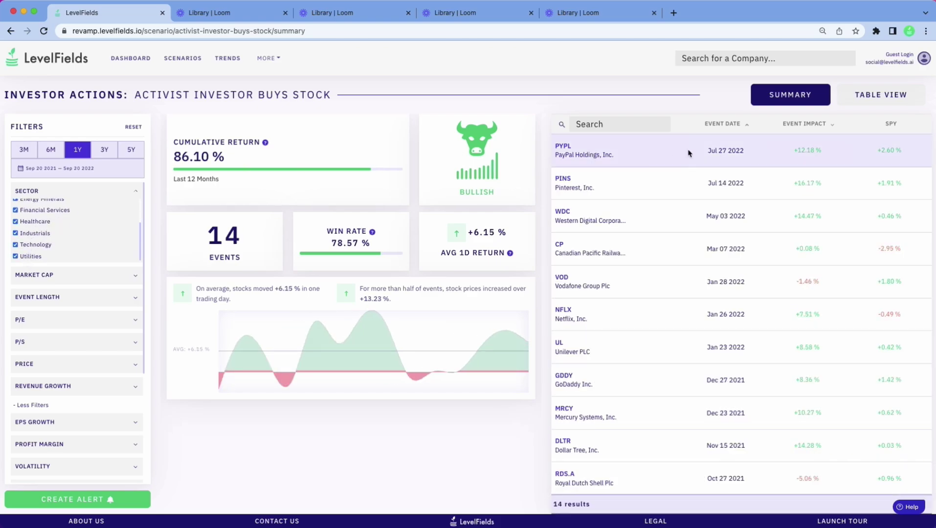
{"action": "left_click", "coordinate": [809, 124]}
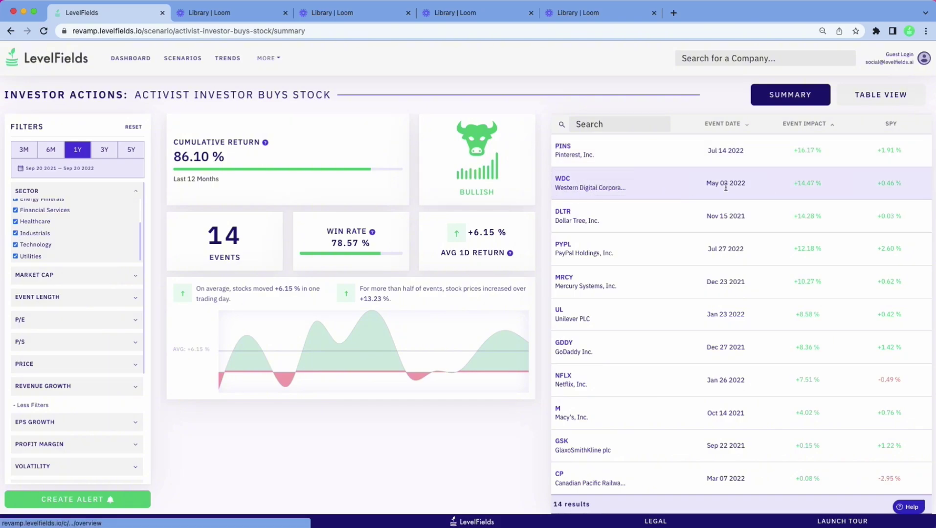
{"action": "left_click", "coordinate": [884, 95]}
Open PayPal Holdings' (PYPL) company overview from the events table, leaving the cumulative period unchanged
{"action": "left_click", "coordinate": [873, 124]}
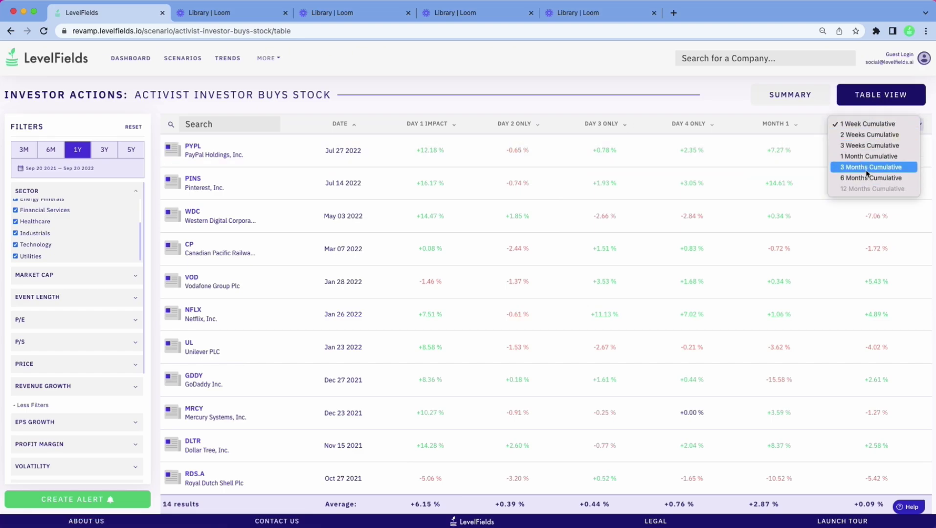
{"action": "left_click", "coordinate": [727, 103]}
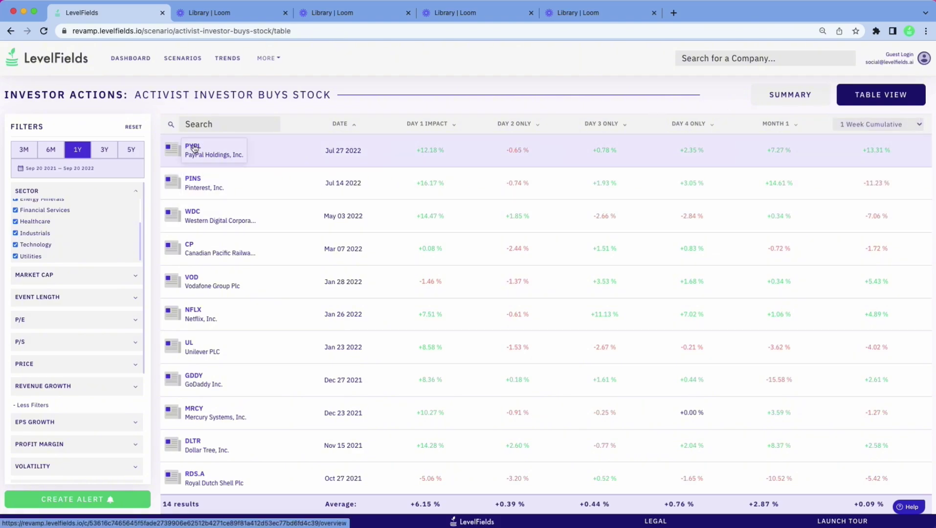
{"action": "left_click", "coordinate": [195, 149]}
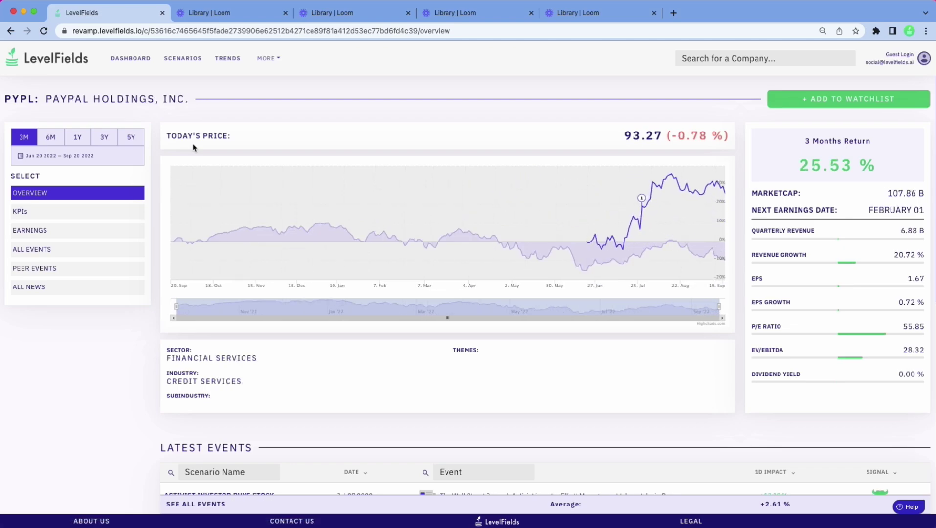
Set PayPal's overview chart to the 1Y range and review its marked events
{"action": "left_click", "coordinate": [80, 138]}
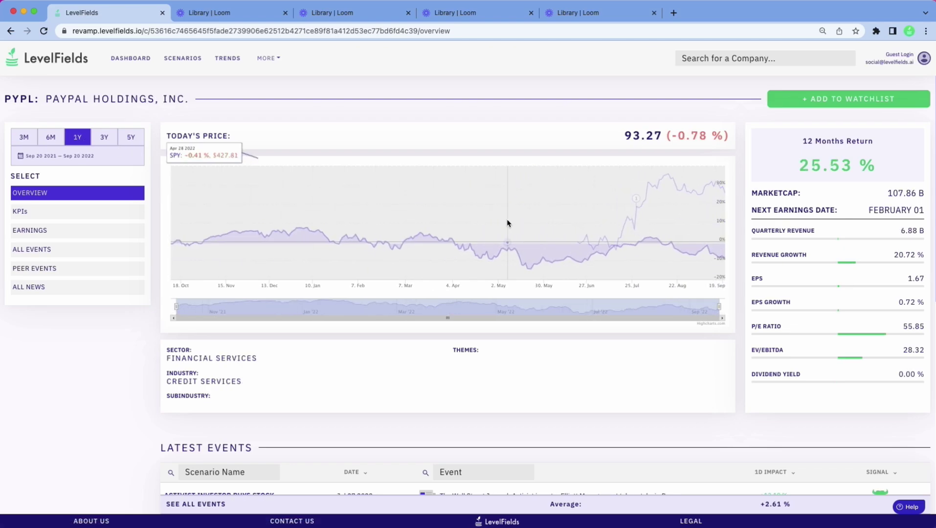
{"action": "mouse_move", "coordinate": [642, 199]}
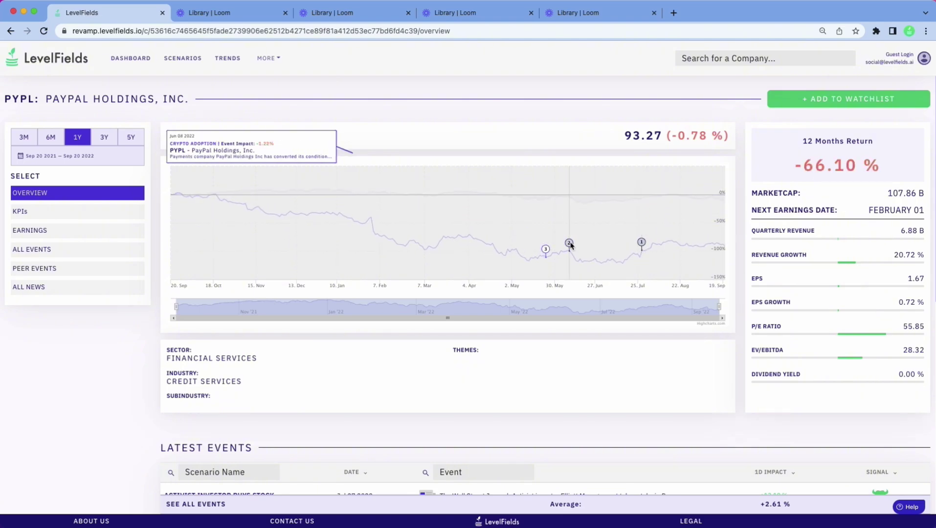
{"action": "mouse_move", "coordinate": [547, 250]}
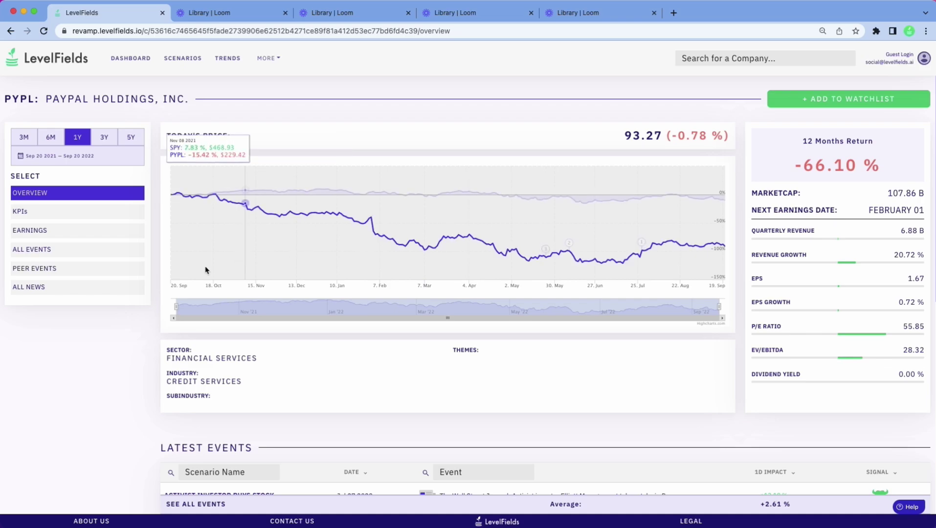
{"action": "scroll", "coordinate": [162, 282], "scroll_direction": "down", "scroll_amount": 5}
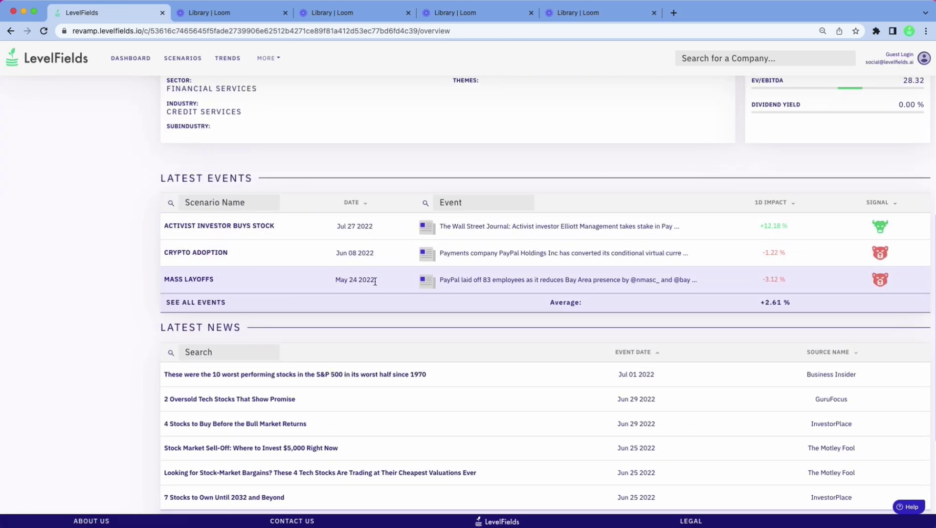
{"action": "scroll", "coordinate": [379, 287], "scroll_direction": "down", "scroll_amount": 3}
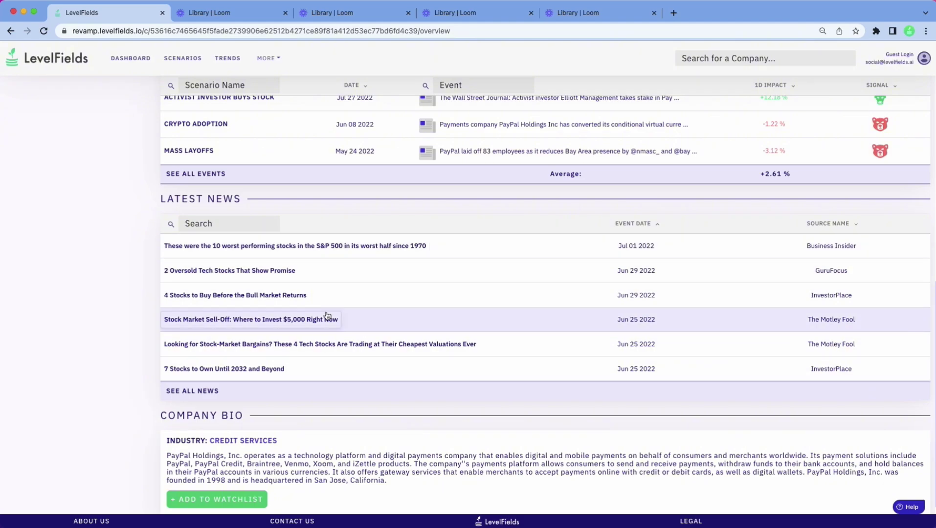
{"action": "scroll", "coordinate": [327, 315], "scroll_direction": "up", "scroll_amount": 8}
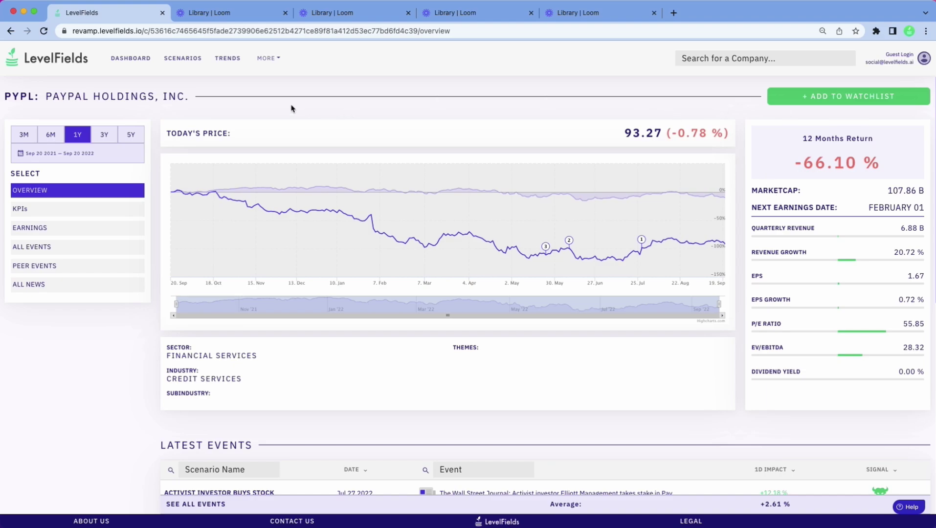
Open the dashboard, preview Watchlist and Watchlist News, then return to Latest Events
{"action": "left_click", "coordinate": [137, 60]}
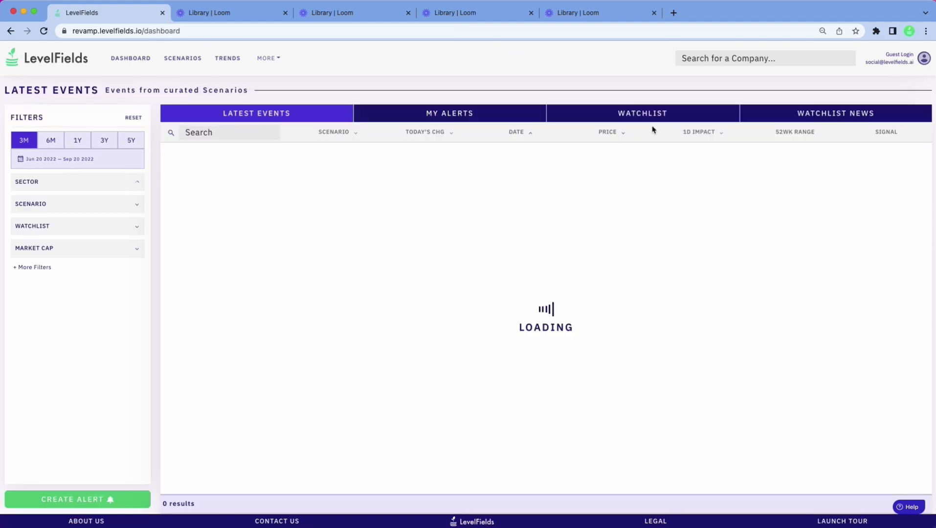
{"action": "left_click", "coordinate": [640, 115]}
{"action": "left_click", "coordinate": [827, 116]}
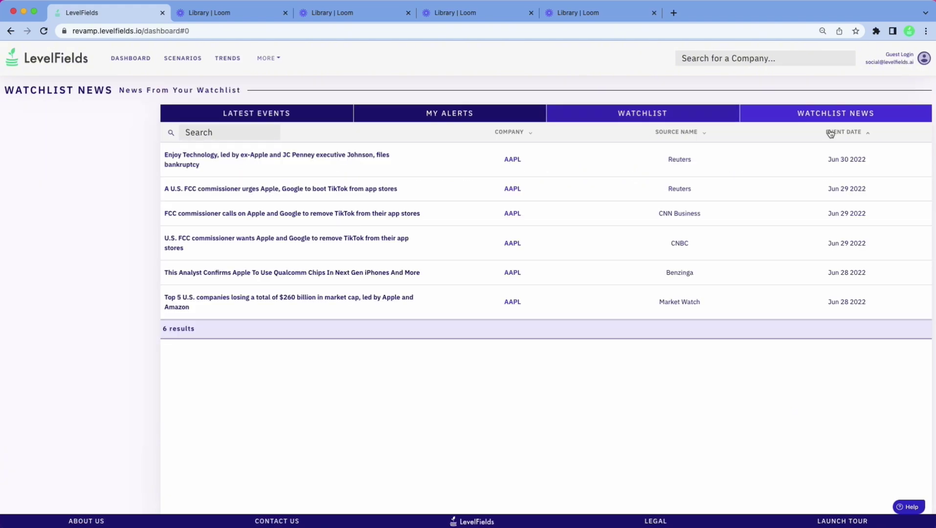
{"action": "left_click", "coordinate": [317, 114]}
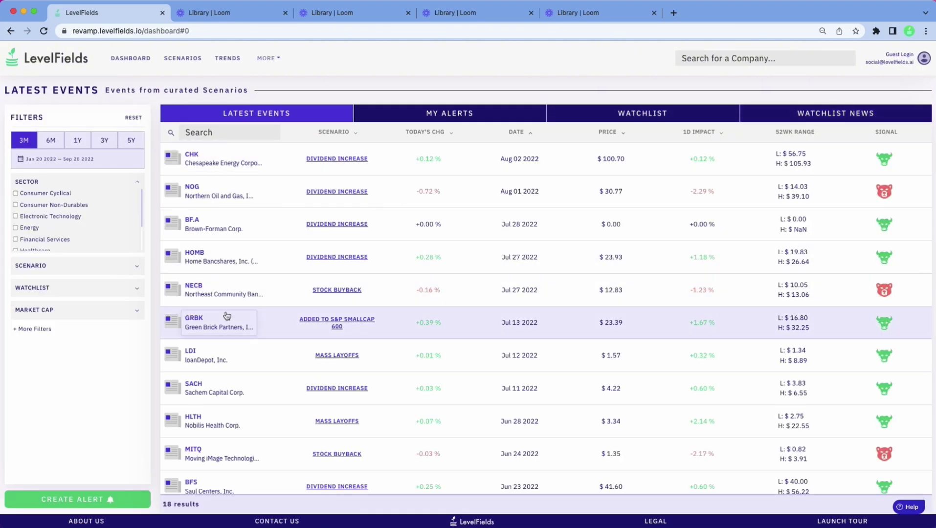
{"action": "left_click", "coordinate": [69, 290]}
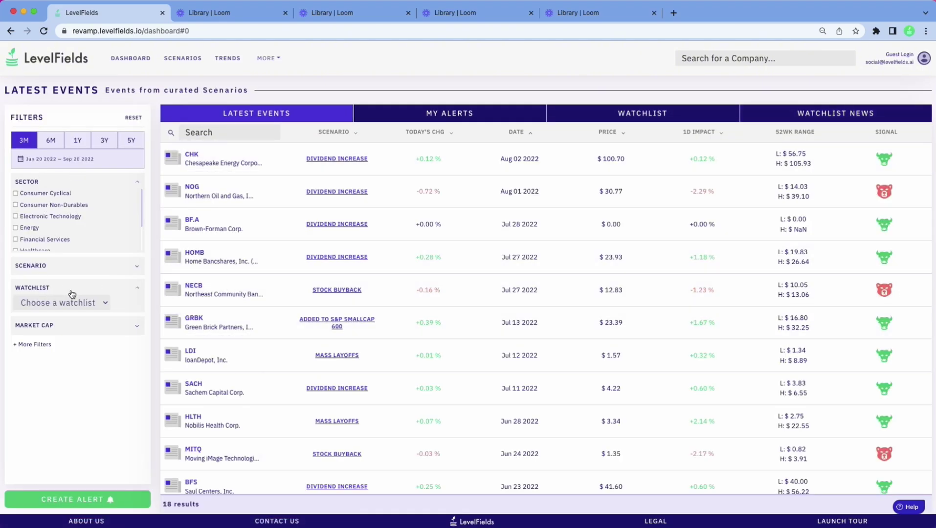
{"action": "left_click", "coordinate": [92, 291]}
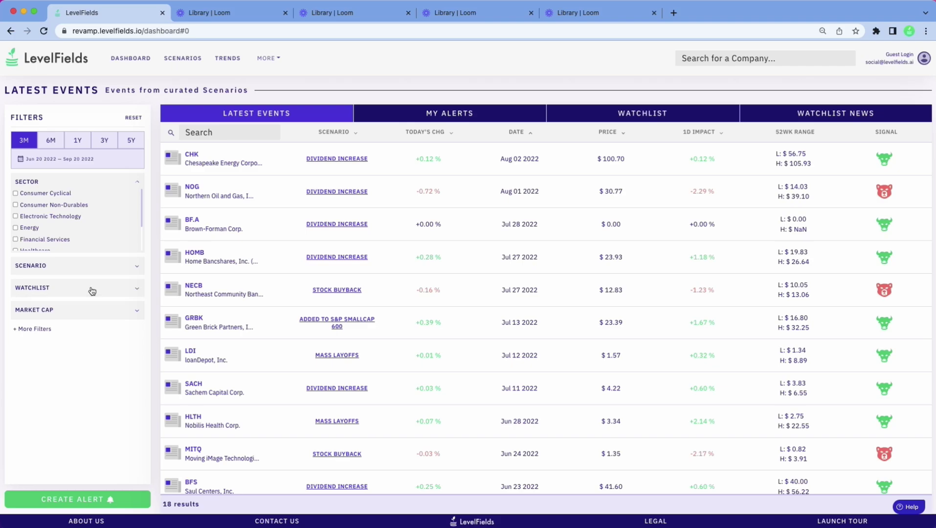